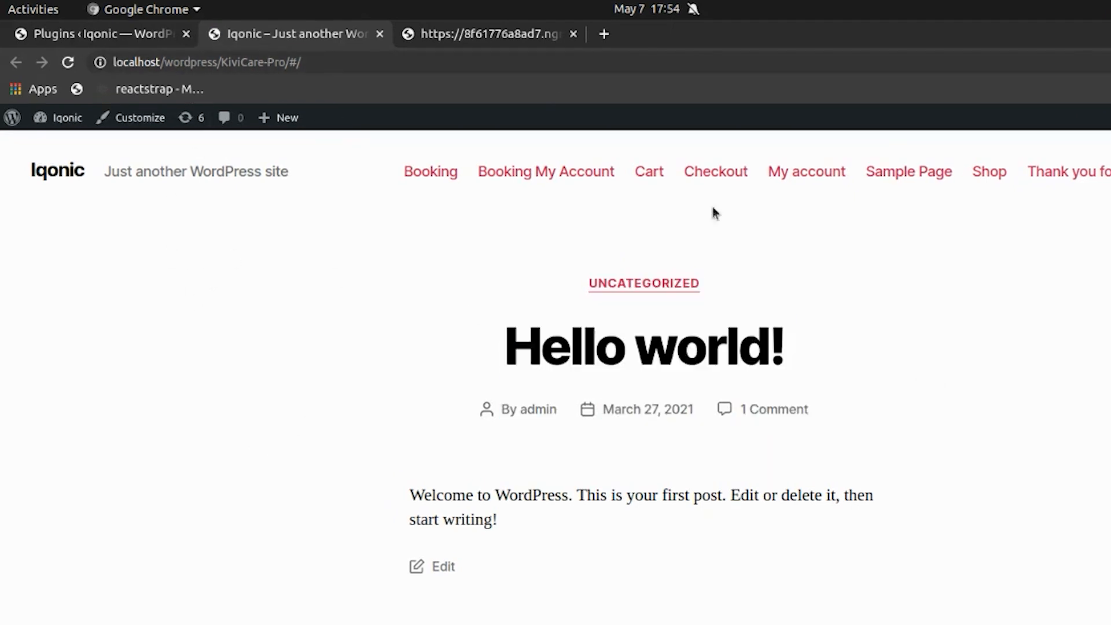
Check how the site loads at the ngrok address before adding plugins
click(488, 33)
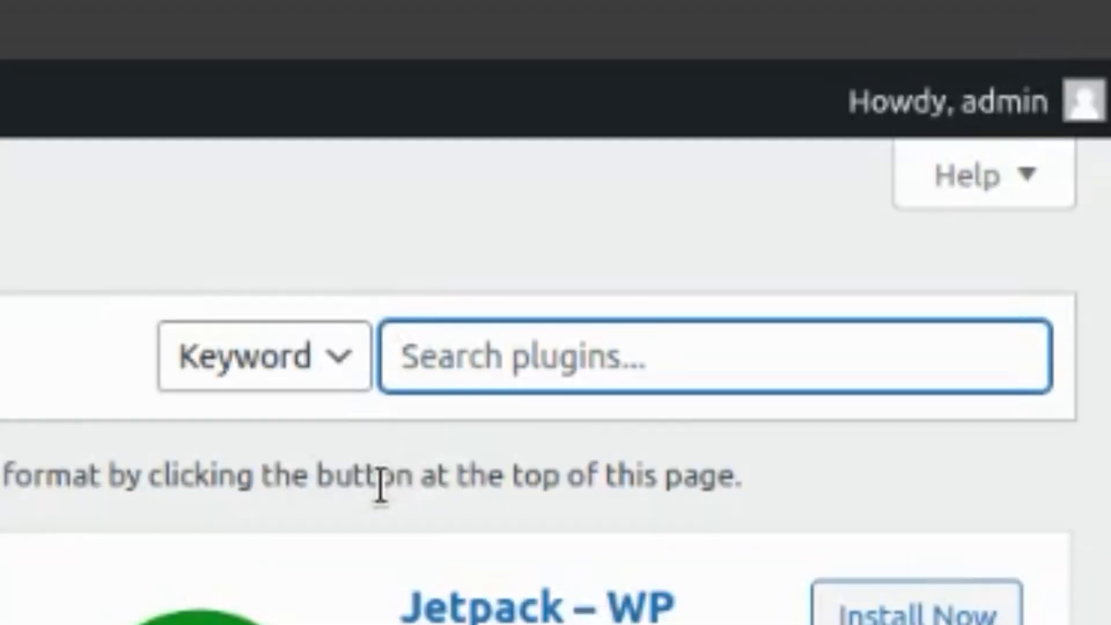
text(wpmulti)
Search for wpmultihost and install the WPMultiHost plugin
key(BackSpace)
key(BackSpace)
click(520, 544)
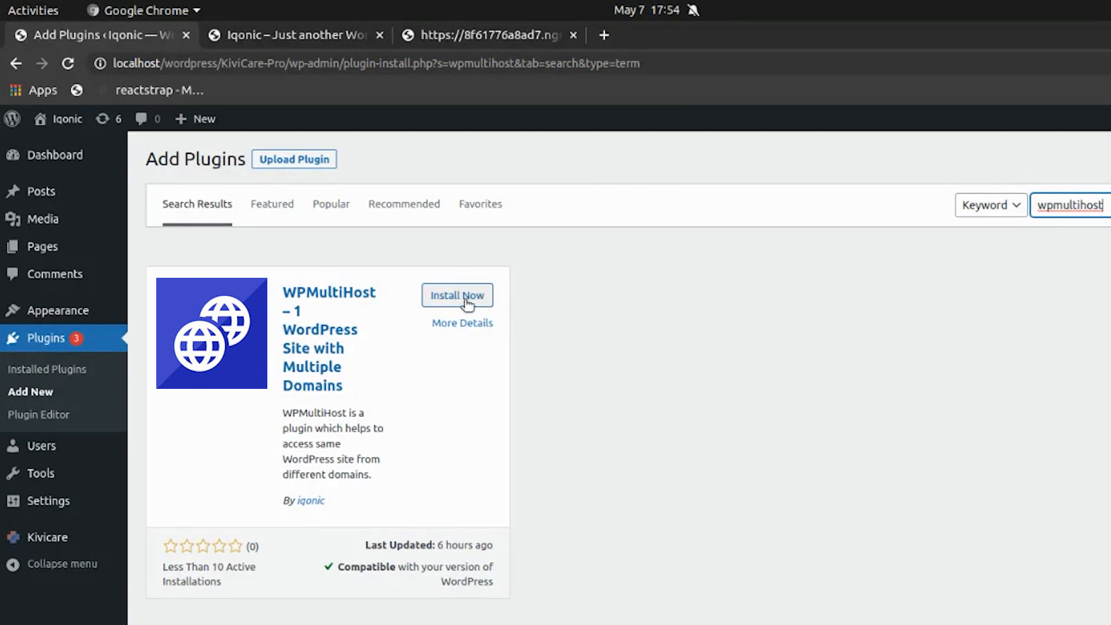
click(466, 296)
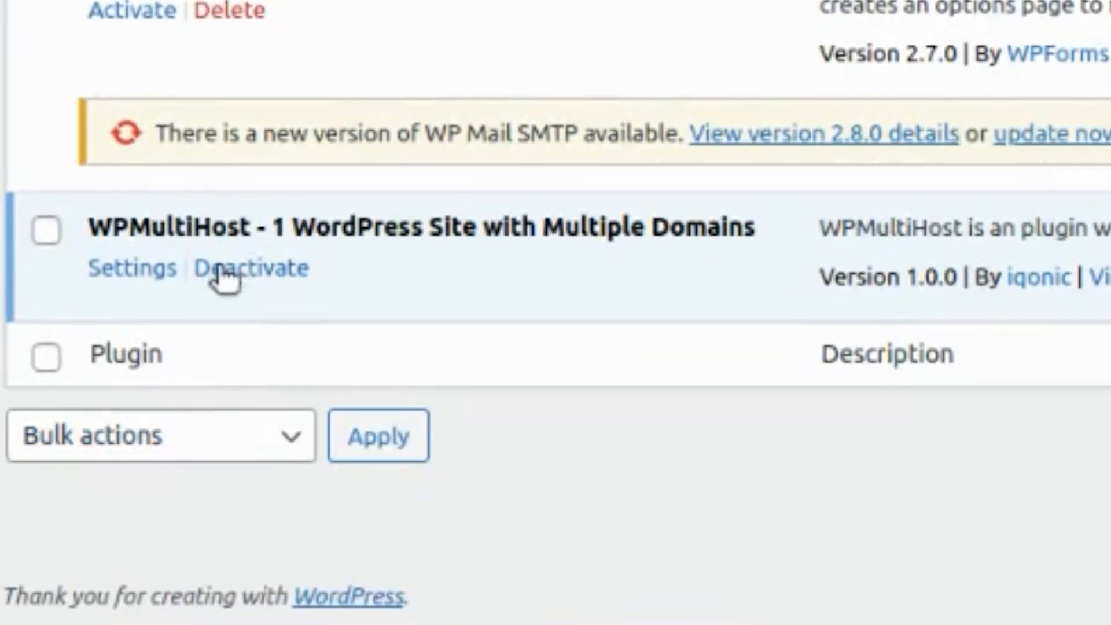
Enter 8f61776a8ad7.ngrok.io as an allowed host in WPMultiHost settings and add empty host rows
click(132, 267)
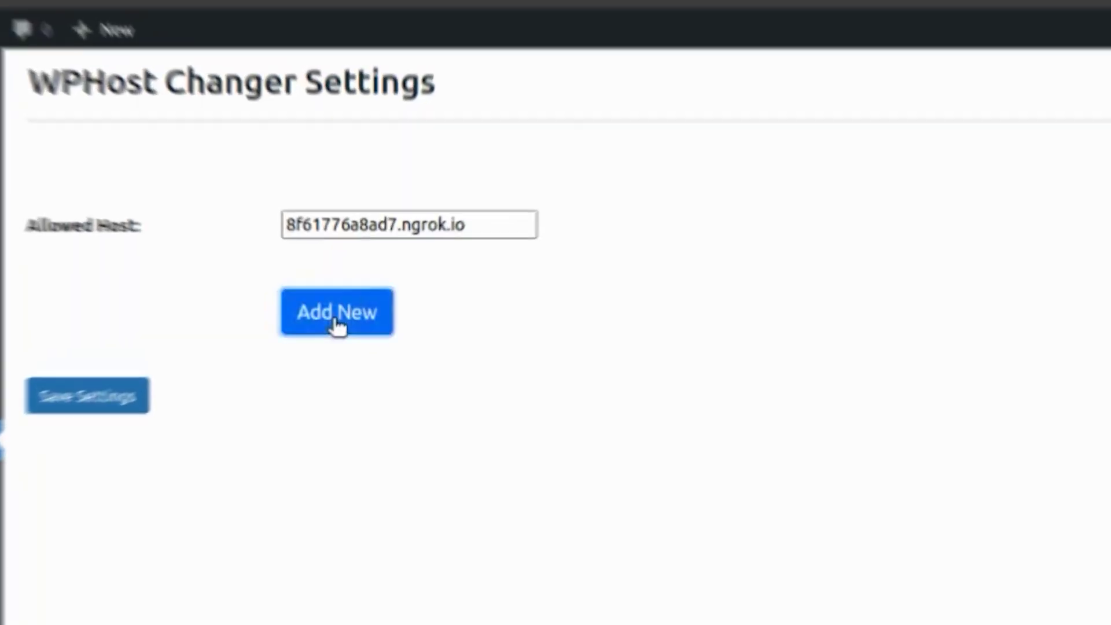
click(351, 306)
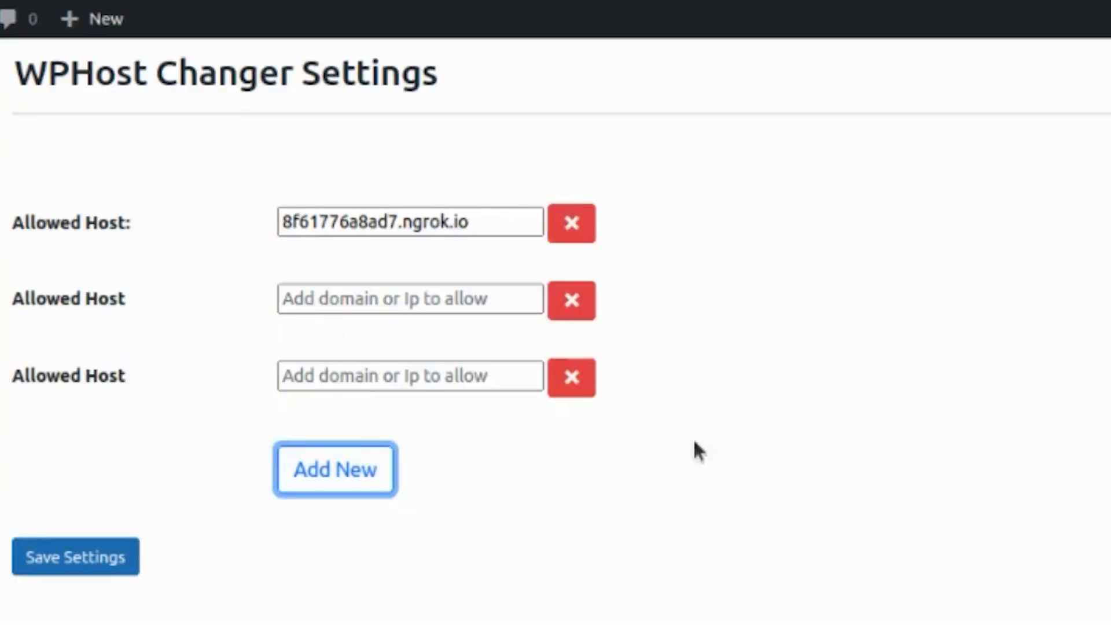